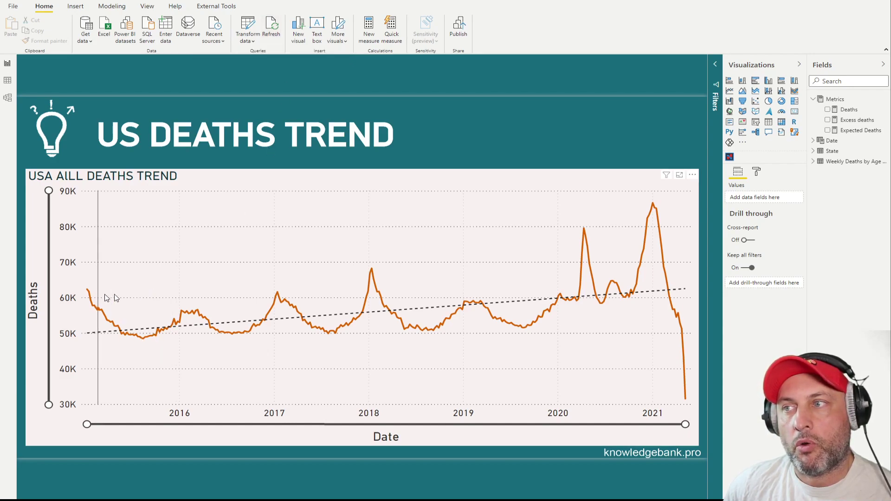
- Examine weekly death values along the line in the US Deaths Trend chart
mouse_move(646, 298)
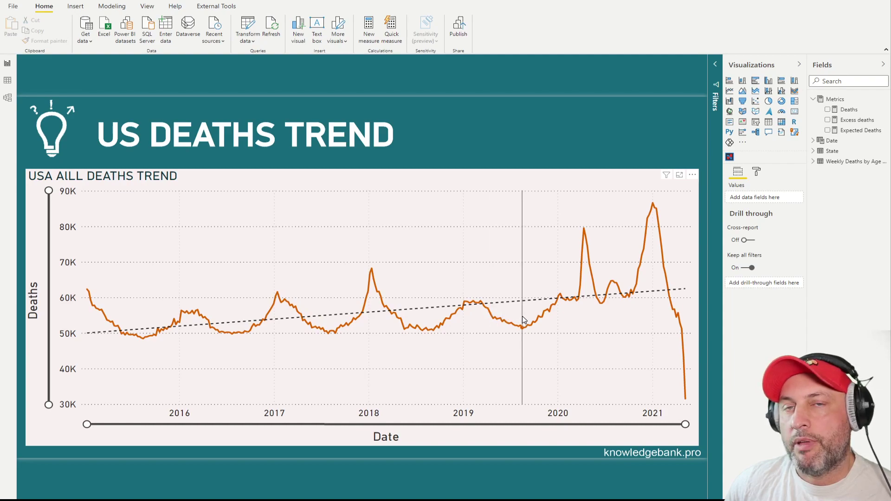
mouse_move(522, 318)
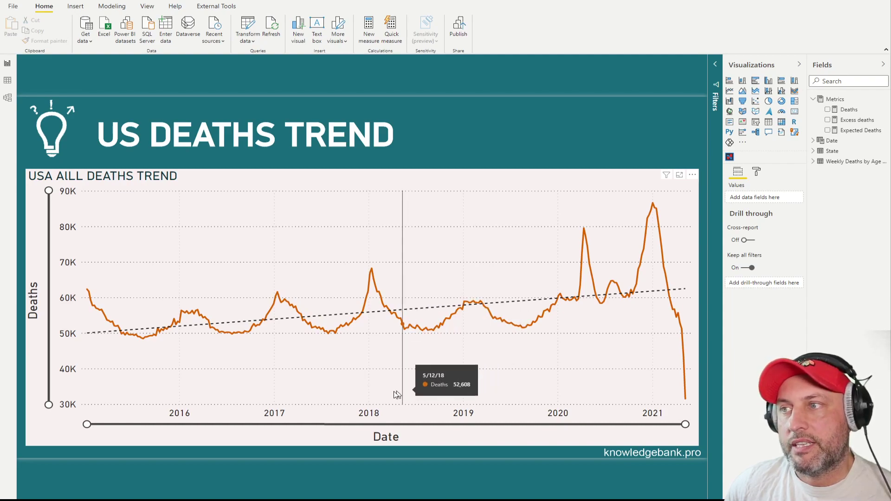
mouse_move(86, 294)
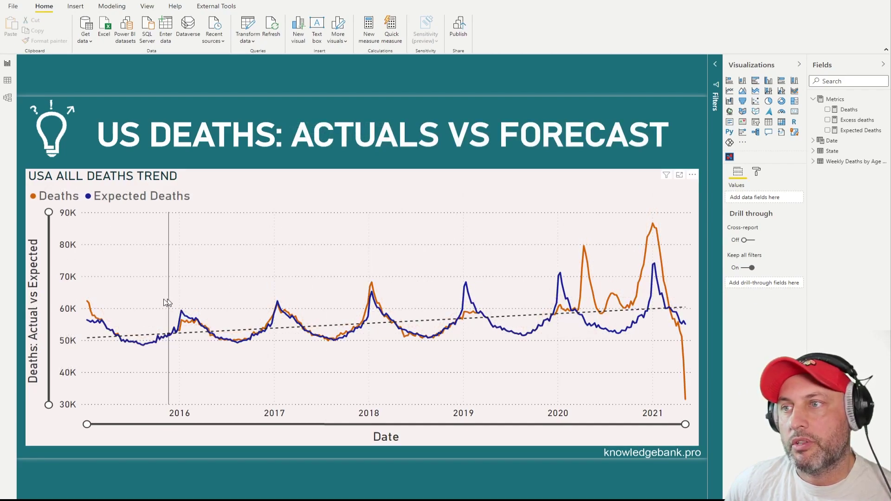
- Highlight the Deaths series and the Expected Deaths series in turn, clear the highlight, and compare both lines across the date range
left_click(66, 199)
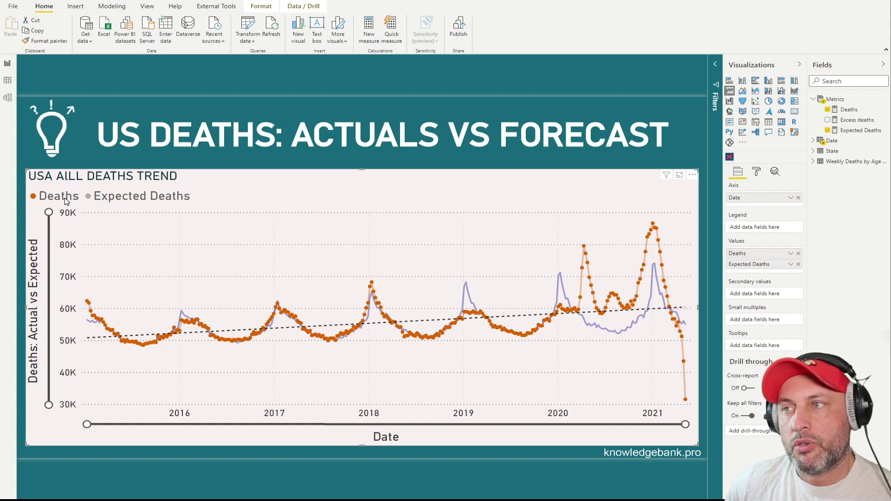
left_click(143, 199)
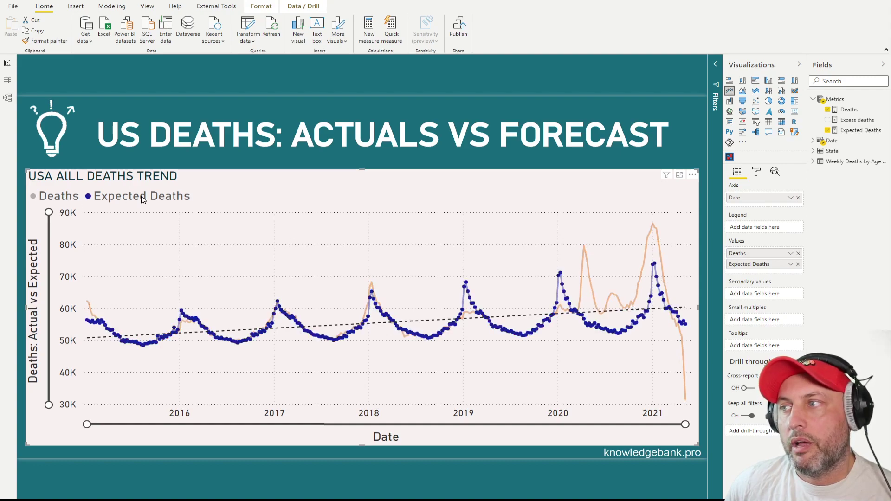
left_click(195, 244)
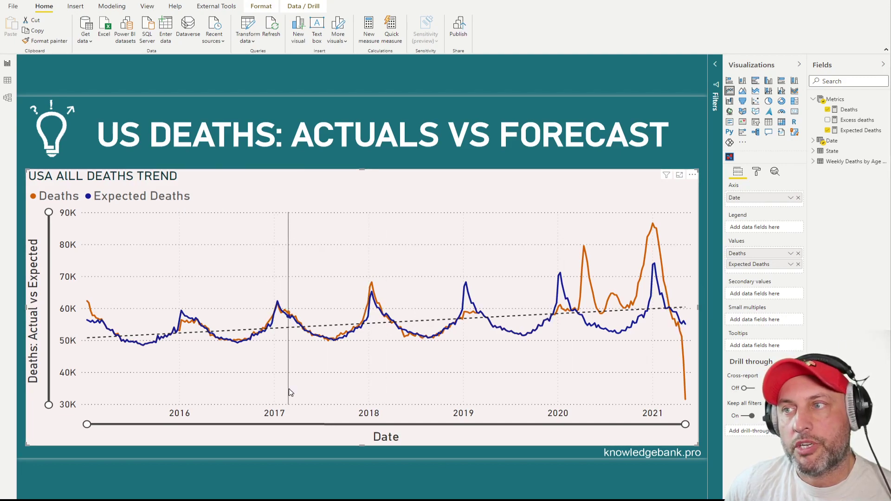
mouse_move(290, 392)
mouse_move(685, 396)
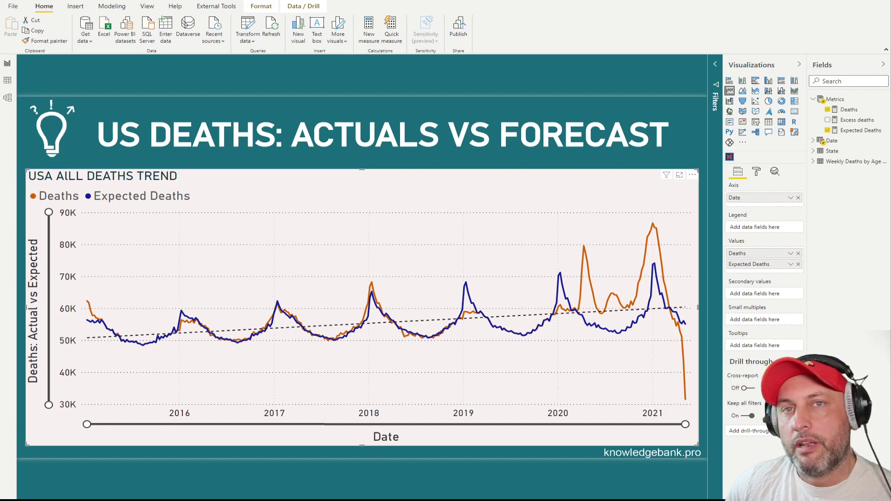
mouse_move(243, 370)
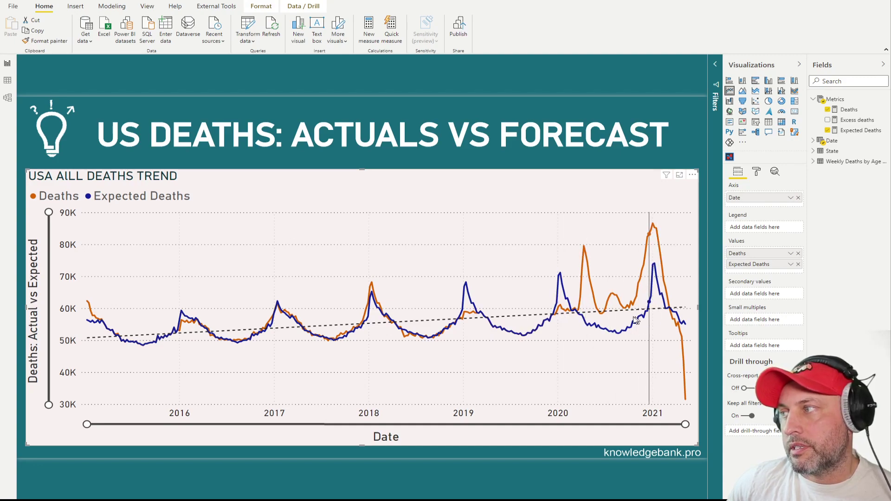
mouse_move(642, 317)
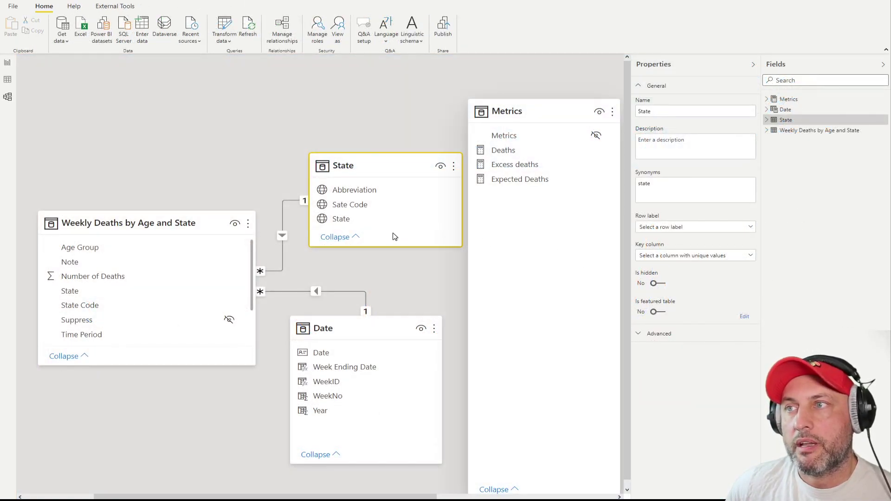
- Inspect the Weekly Deaths by Age and State, State and Date tables and their relationships in the data model
left_click(210, 228)
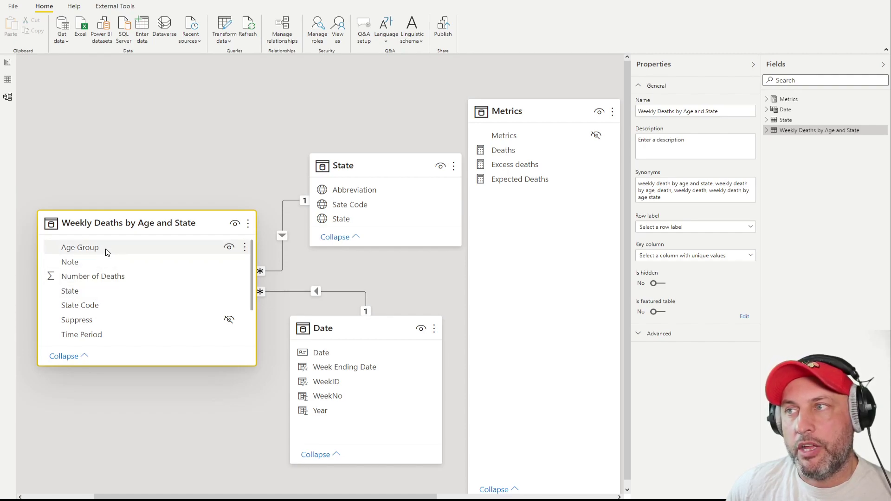
left_click(391, 162)
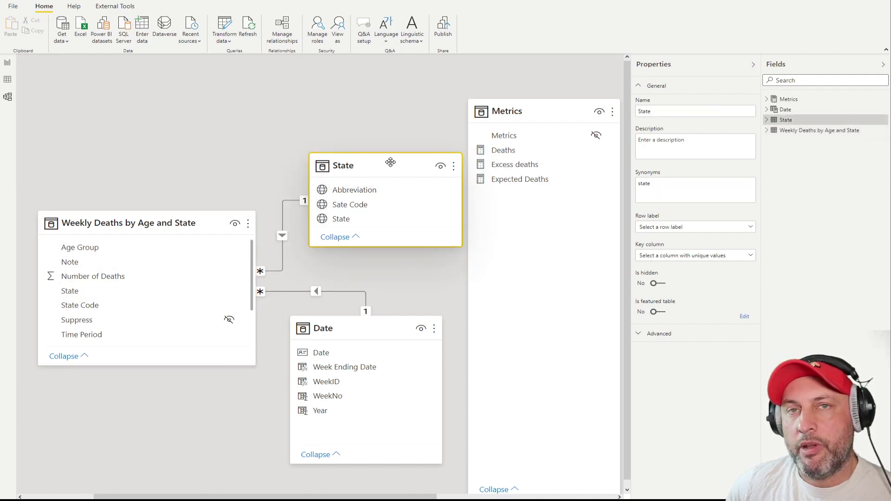
left_click(344, 328)
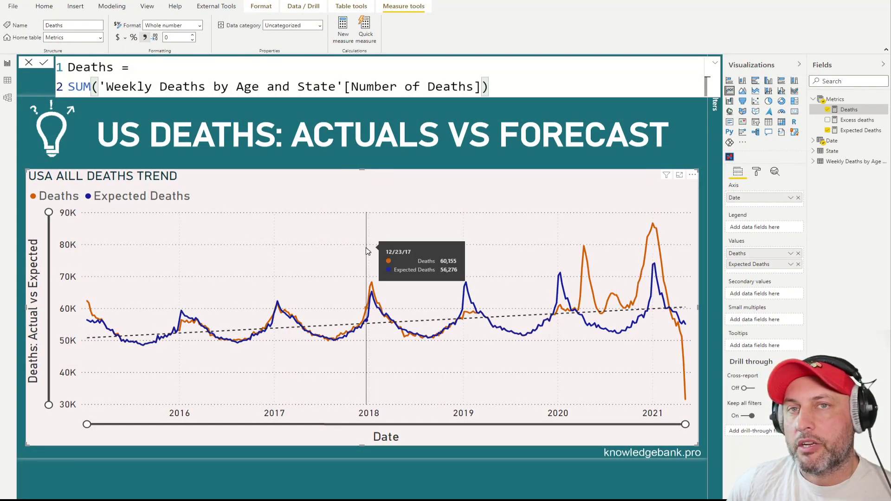
- Review the DAX formula of the Deaths measure and lines 1 to 11 of the Expected Deaths measure
double_click(92, 71)
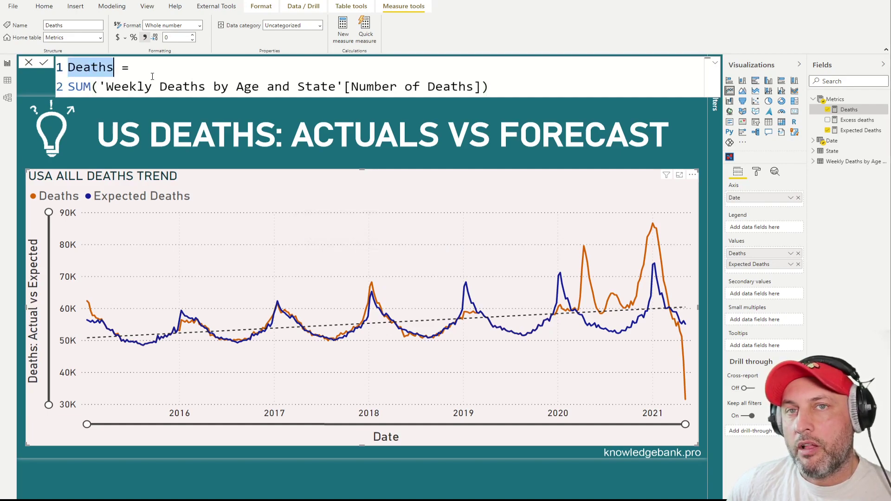
left_click_drag(491, 87, 68, 88)
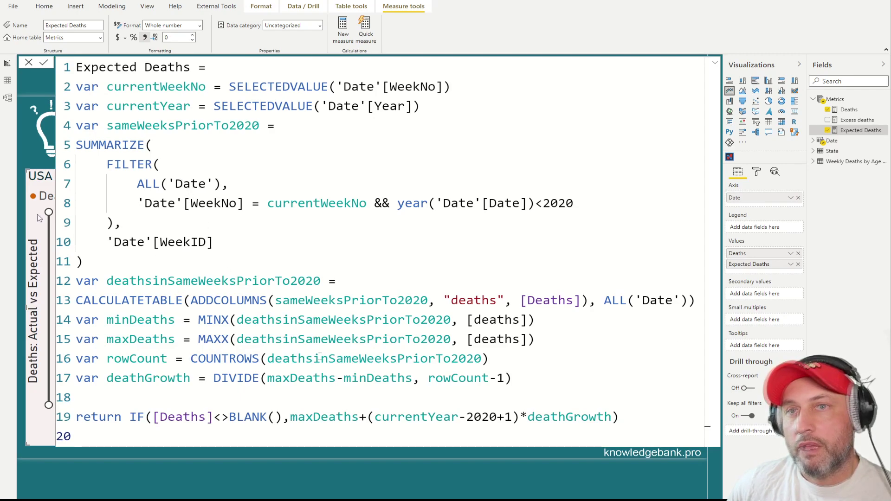
left_click_drag(83, 263, 75, 67)
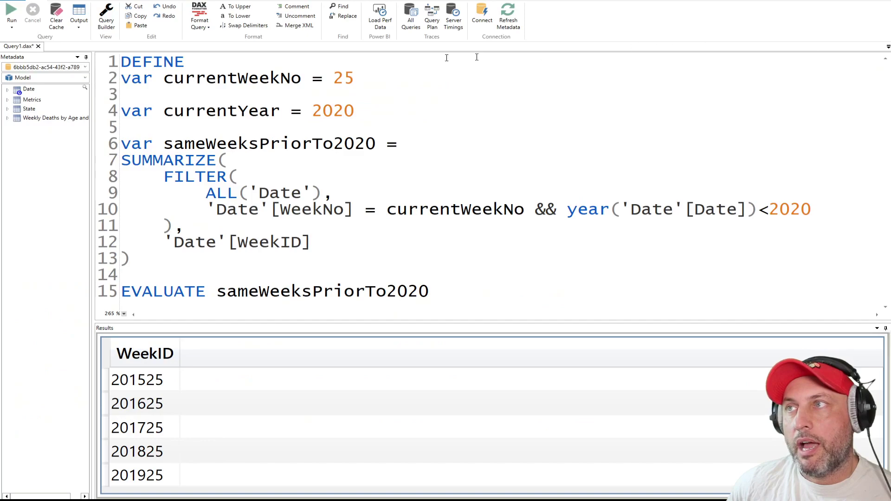
- In DAX Studio, review the variables and SUMMARIZE filter logic for currentWeekNo 25, and run the query evaluating sameWeeksPriorTo2020
double_click(260, 78)
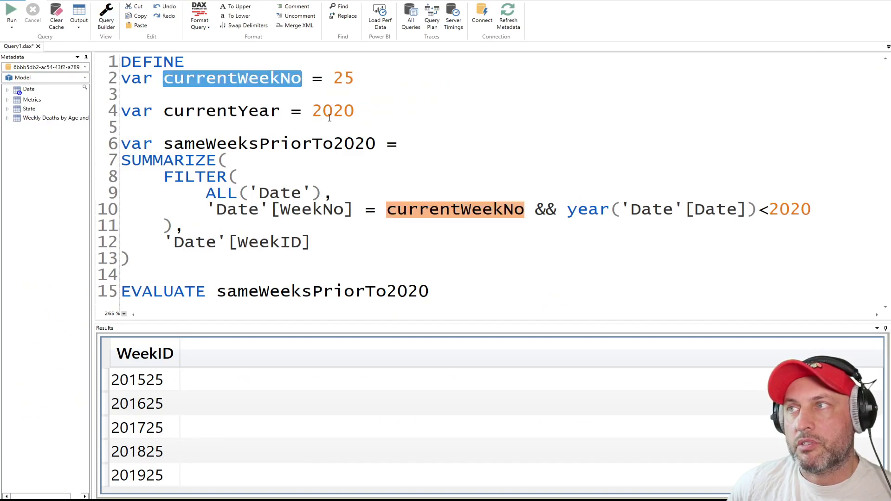
double_click(211, 111)
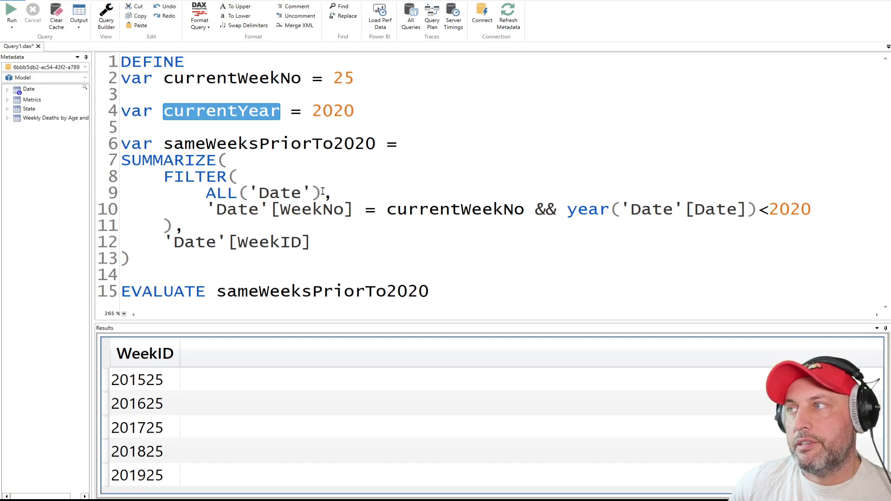
left_click_drag(323, 193, 216, 194)
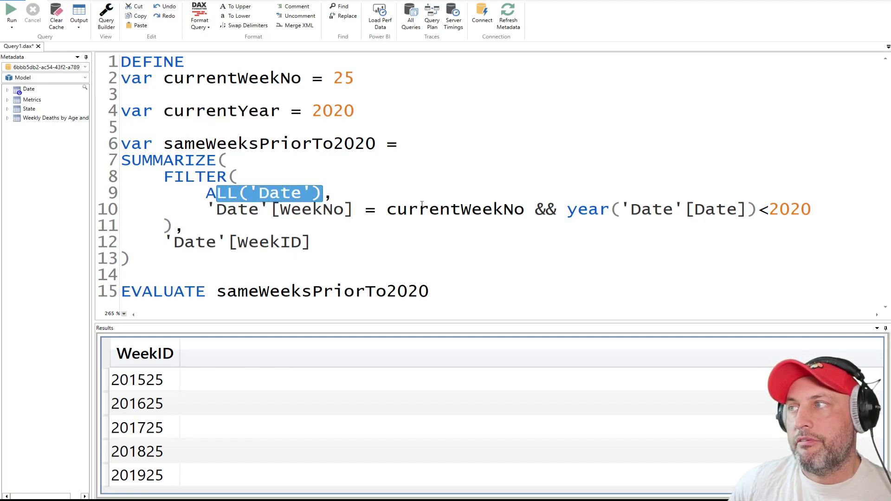
double_click(483, 210)
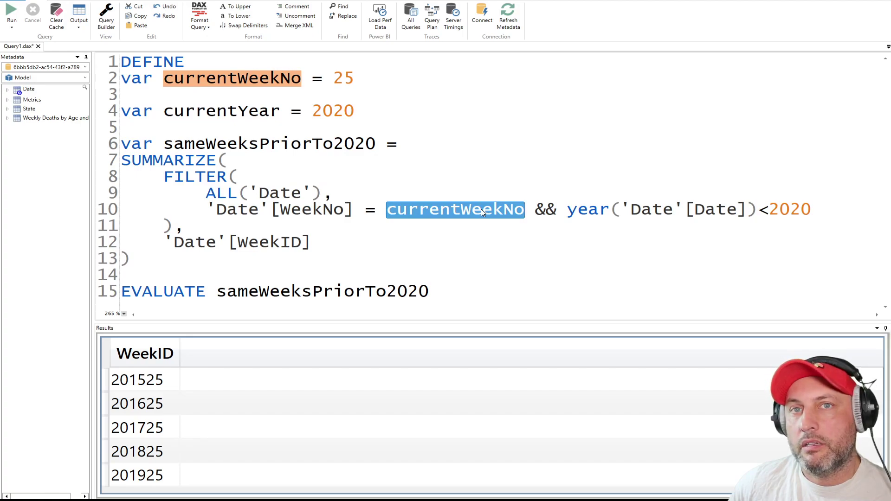
left_click_drag(817, 210, 130, 182)
double_click(146, 163)
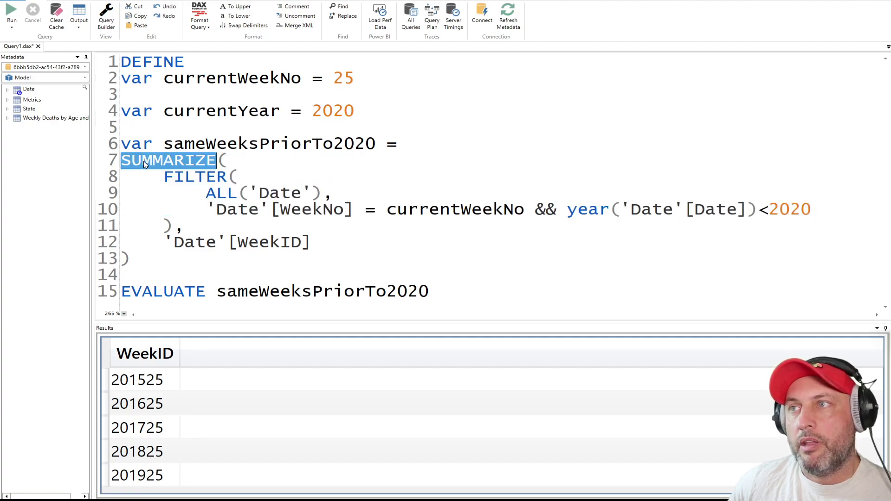
left_click_drag(332, 241, 110, 163)
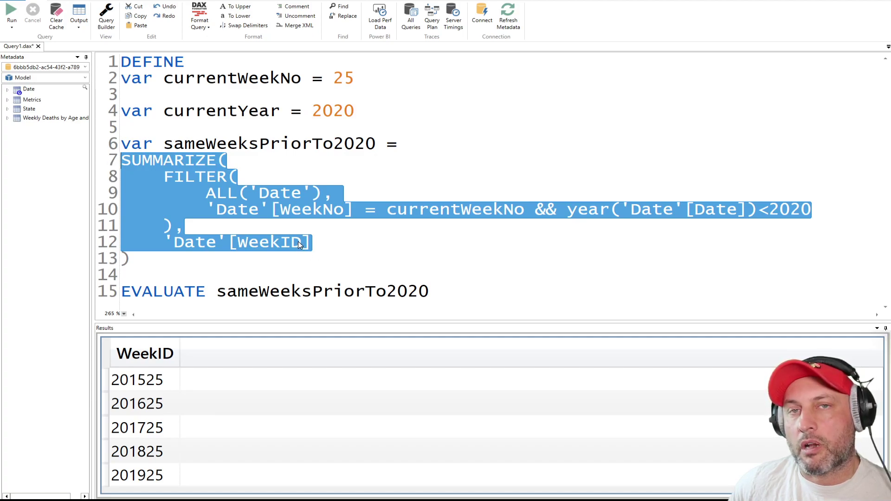
left_click(354, 179)
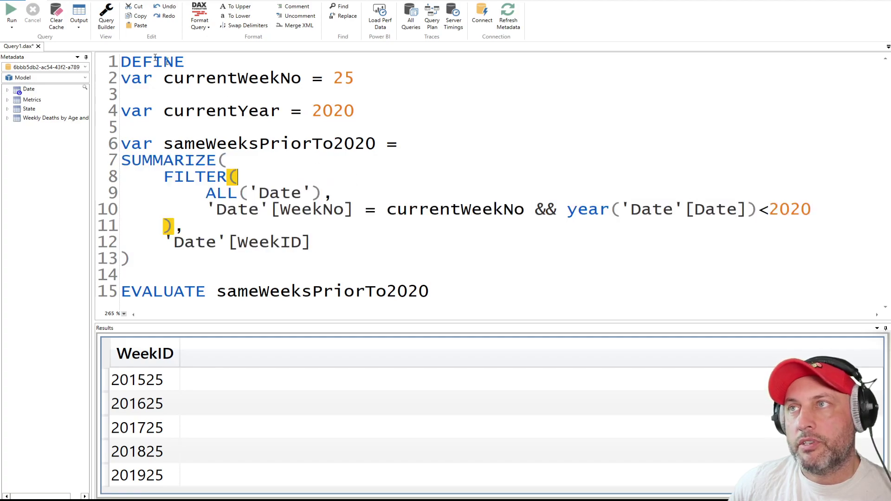
left_click(13, 18)
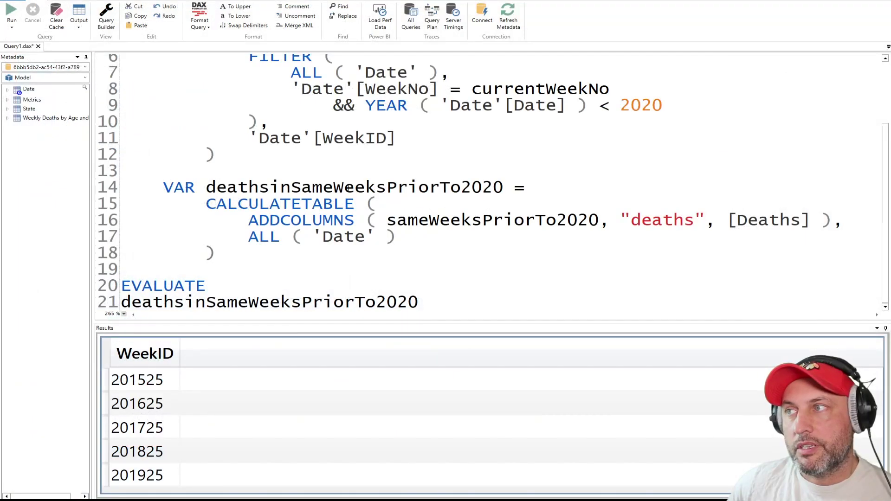
- Review the CALCULATETABLE and ADDCOLUMNS logic of deathsinSameWeeksPriorTo2020 and run the query that evaluates it
double_click(346, 188)
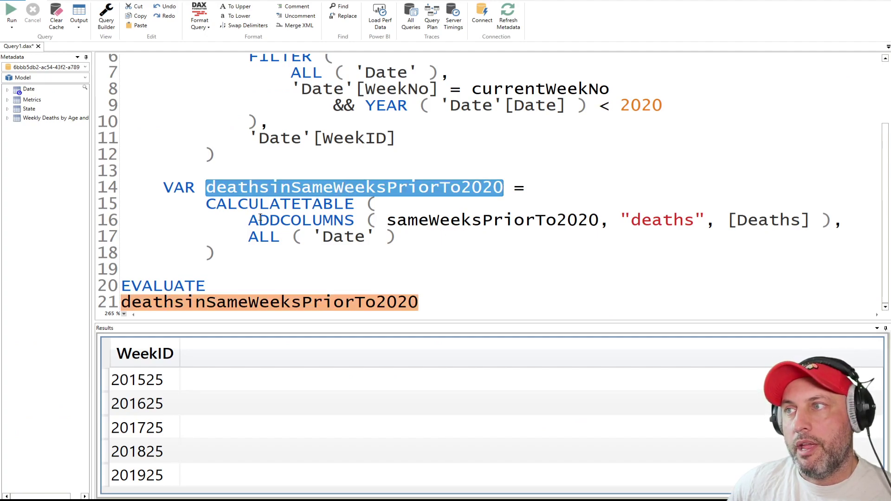
double_click(262, 205)
double_click(328, 220)
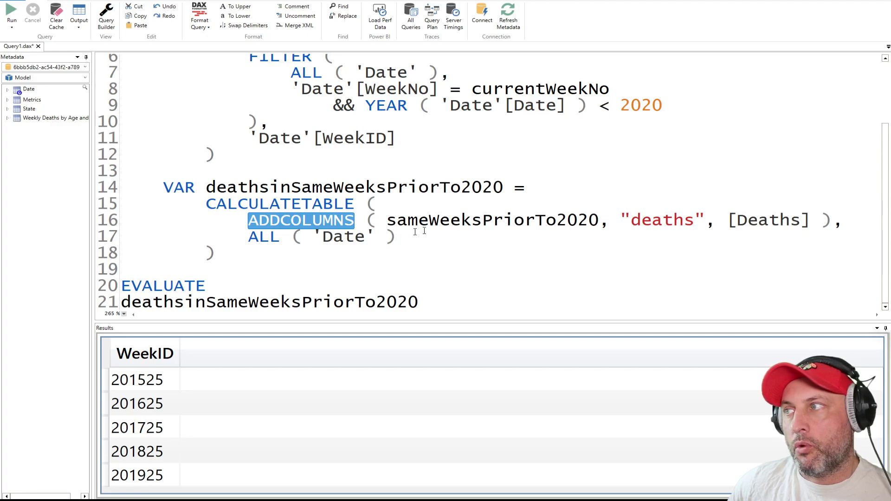
left_click(477, 276)
key("F5")
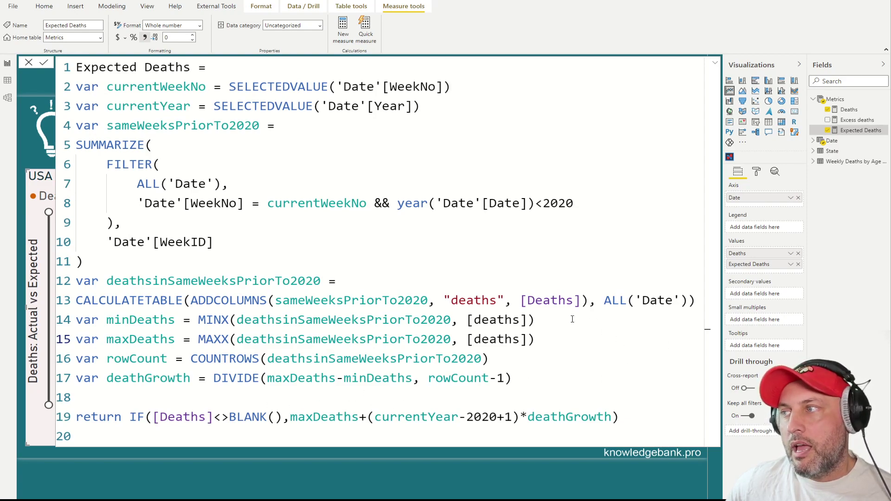
- Back in Power BI Desktop, examine the minDeaths, maxDeaths, rowCount and deathGrowth variables in the Expected Deaths measure
left_click_drag(536, 320, 75, 323)
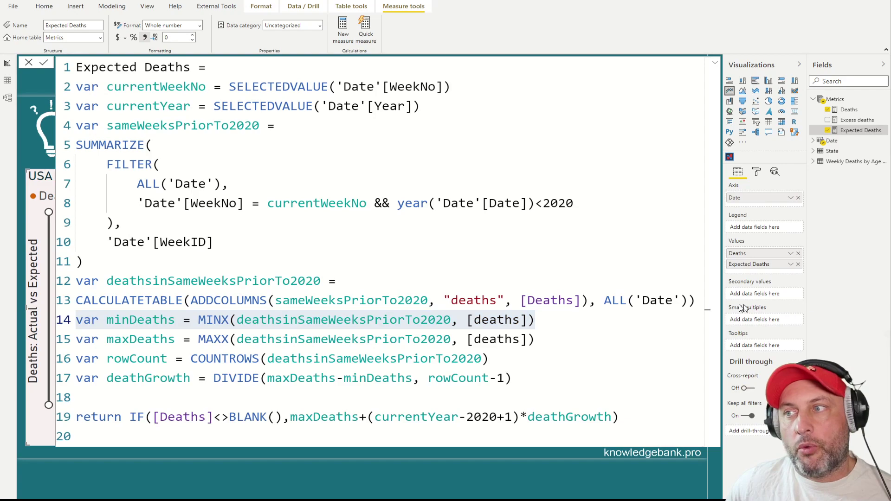
left_click(550, 315)
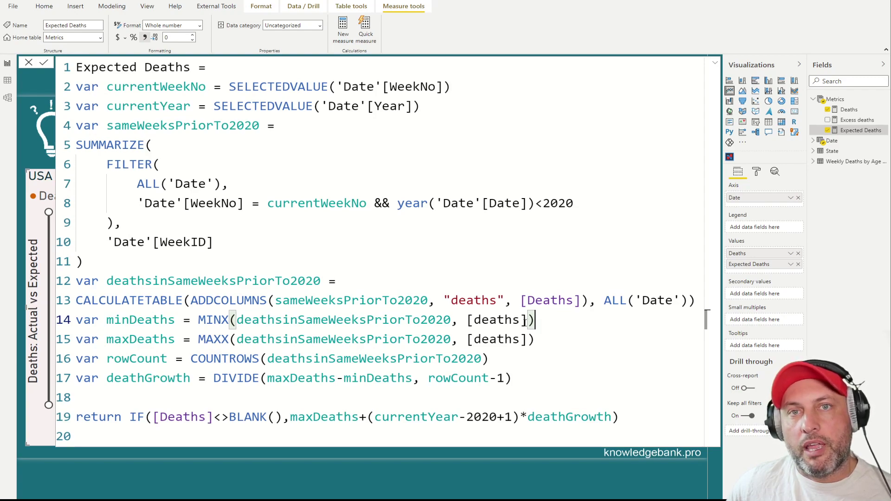
left_click_drag(543, 341, 74, 344)
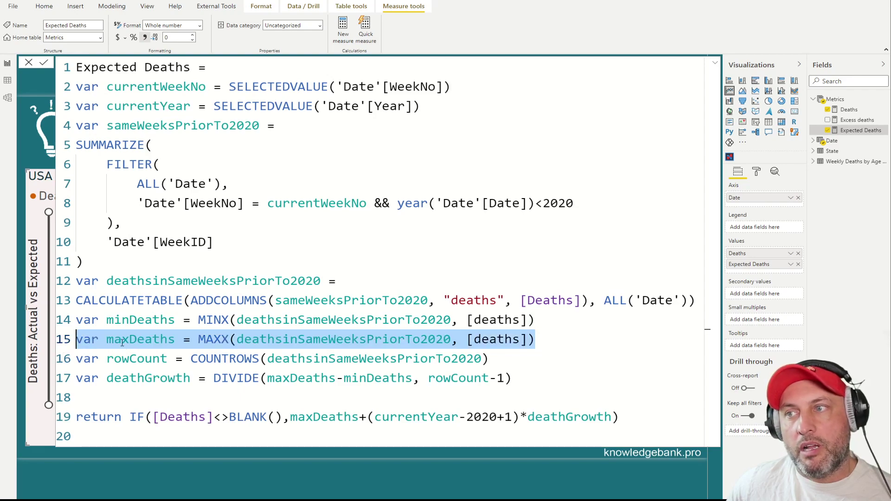
left_click(132, 322)
left_click(152, 344)
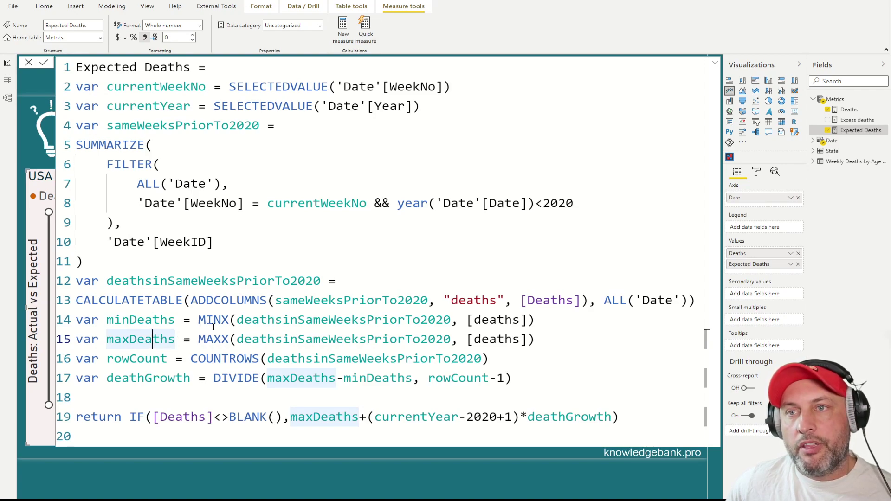
double_click(142, 360)
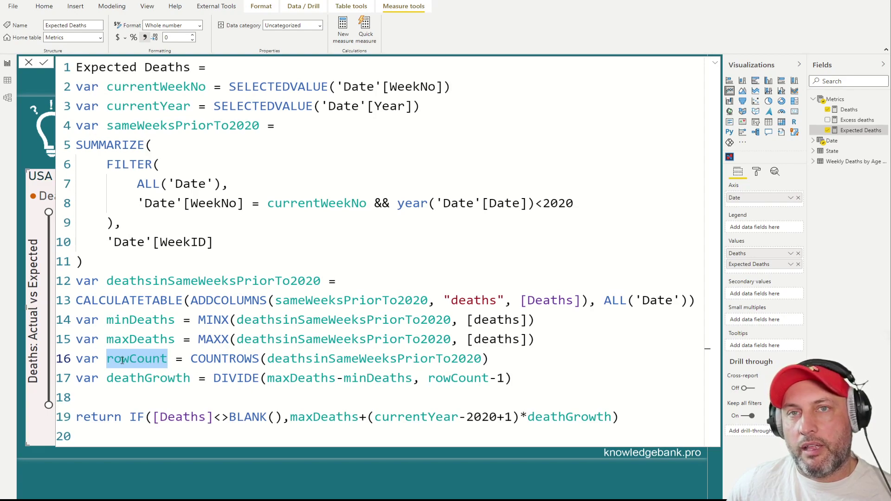
double_click(167, 378)
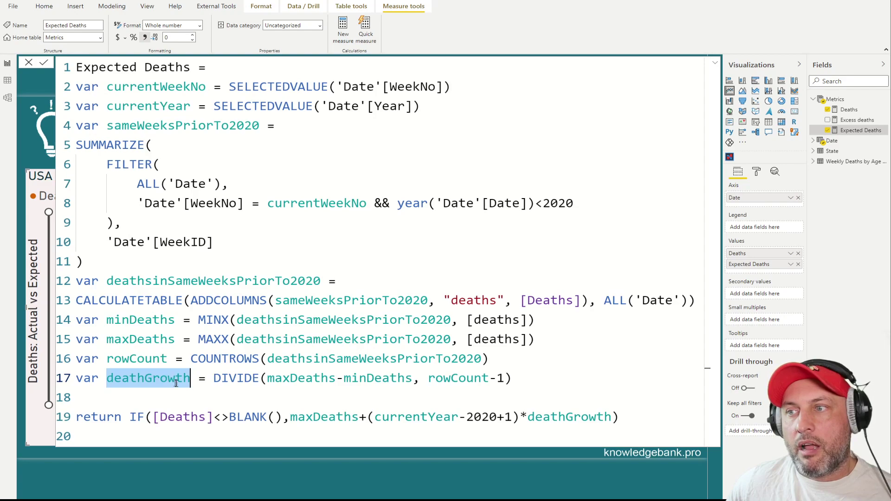
left_click(286, 391)
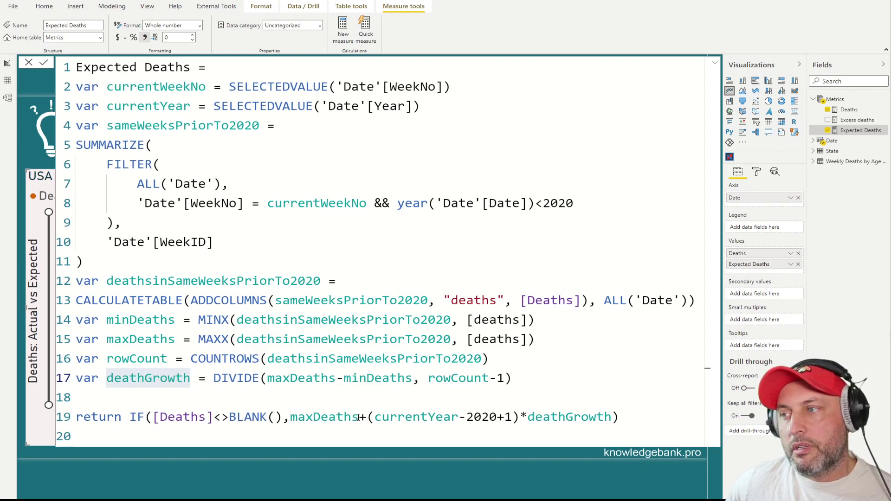
- Inspect the maxDeaths term in the return expression of the Expected Deaths measure against the deathGrowth calculation
left_click_drag(358, 417, 291, 417)
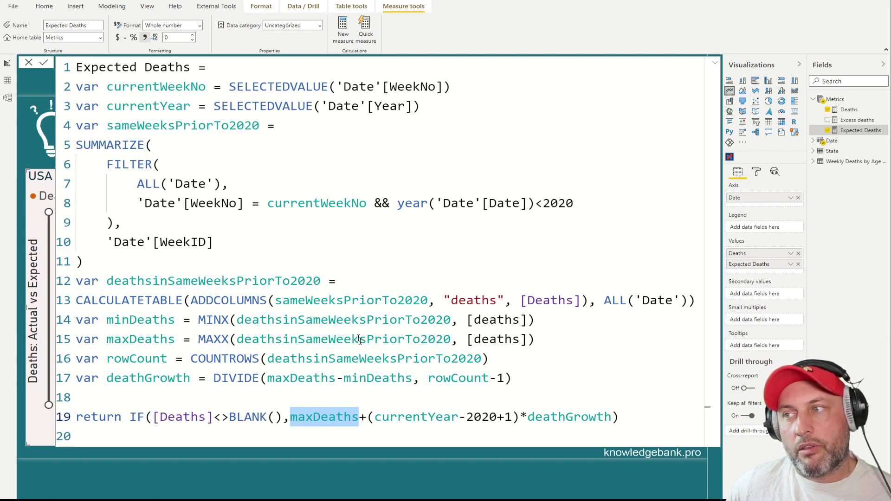
left_click(383, 378)
double_click(343, 418)
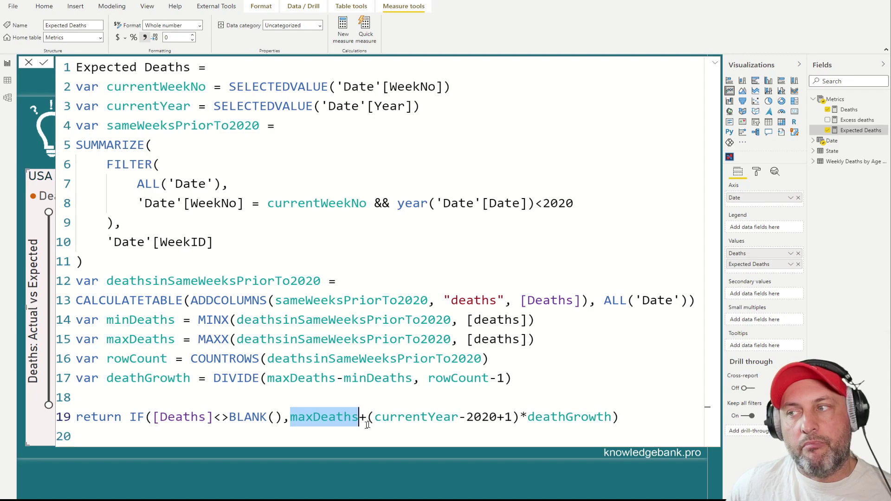
- Examine how the Expected Deaths return expression combines maxDeaths, the deathGrowth factor and the (currentYear-2020+1) multiplier
left_click(361, 417)
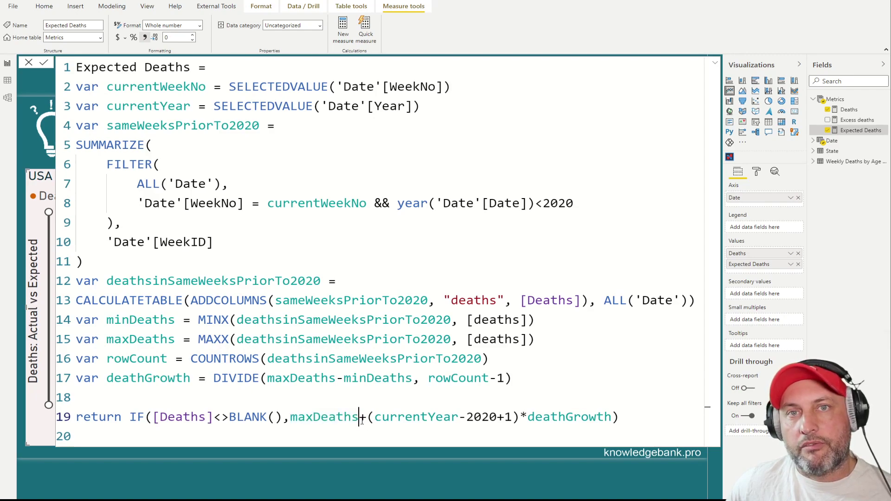
double_click(325, 419)
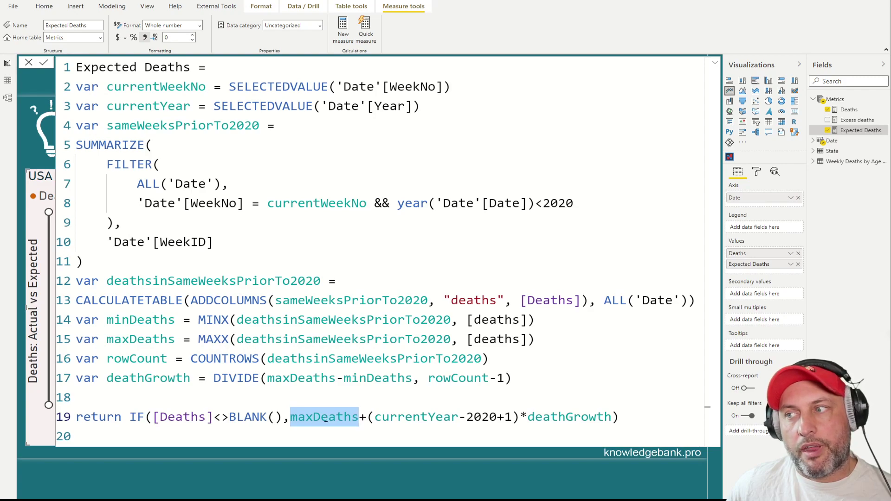
double_click(588, 417)
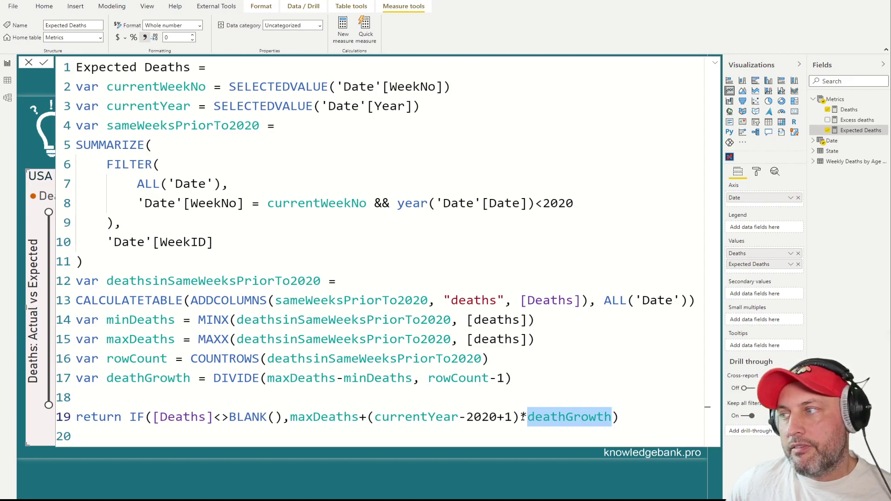
left_click_drag(520, 417, 370, 420)
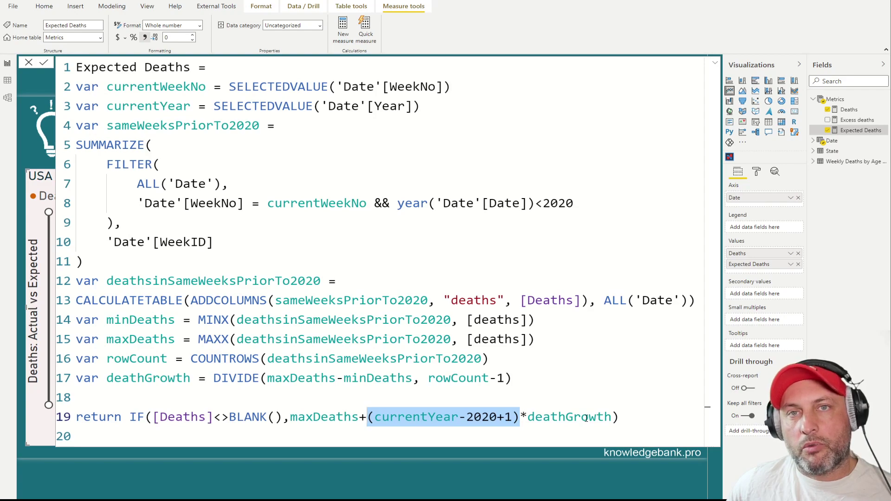
left_click(521, 416)
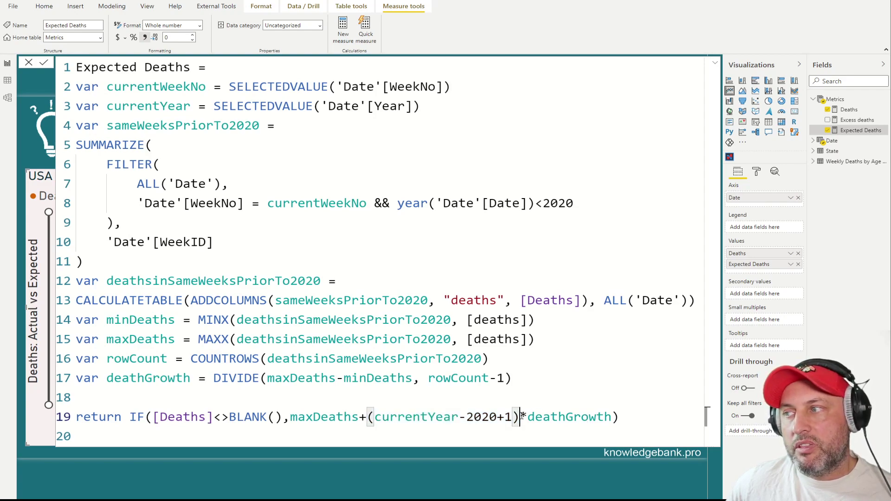
left_click_drag(521, 416, 374, 420)
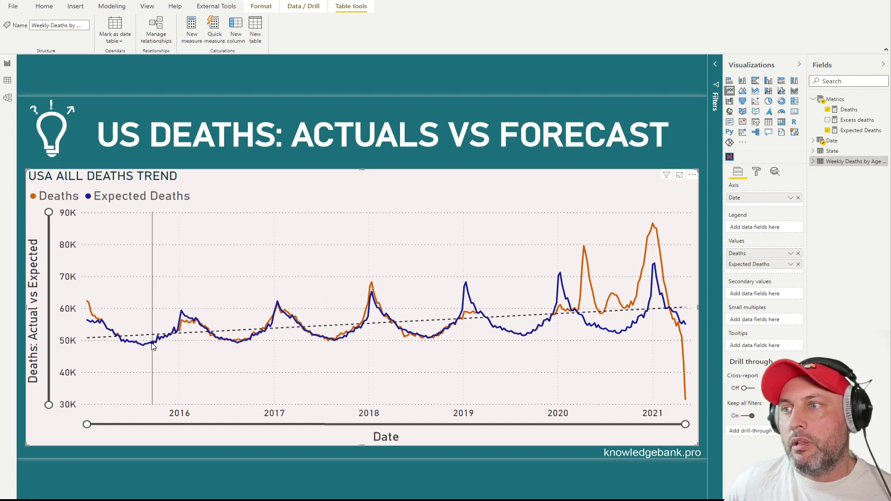
- Compare the Deaths and Expected Deaths trend lines, and examine the weekly excess deaths bars on the Excess Deaths Analysis page through spring 2021
mouse_move(153, 345)
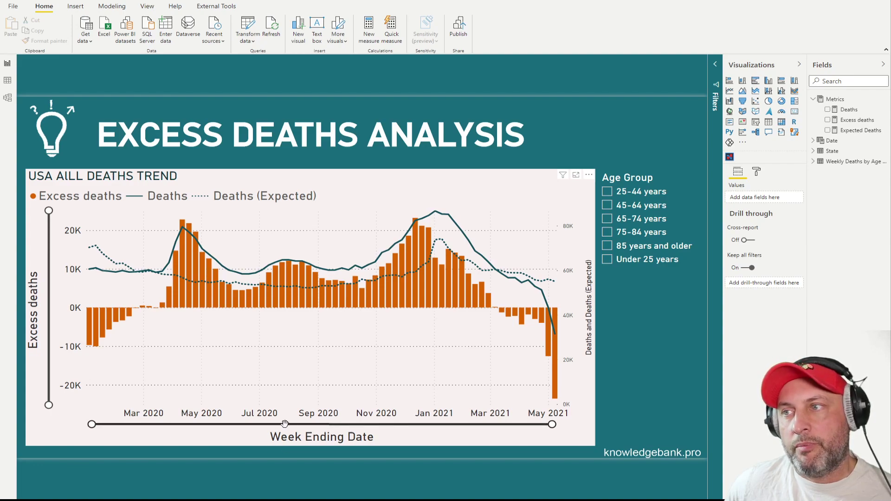
mouse_move(162, 310)
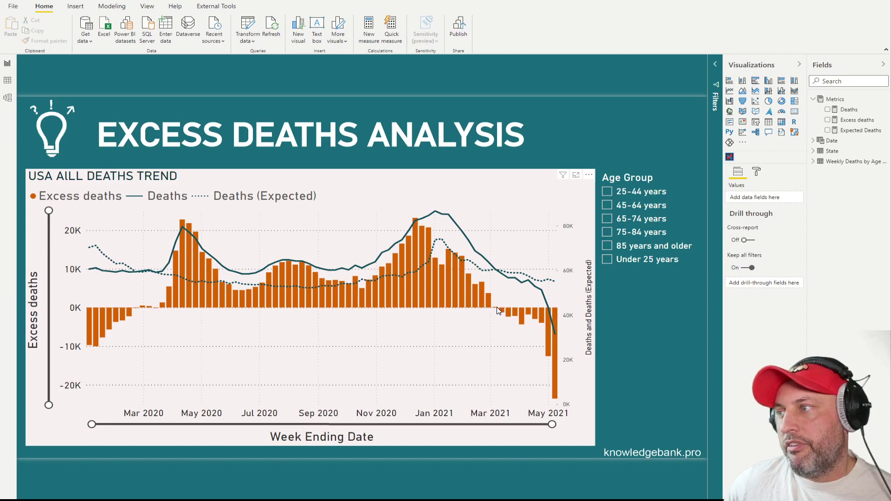
mouse_move(498, 311)
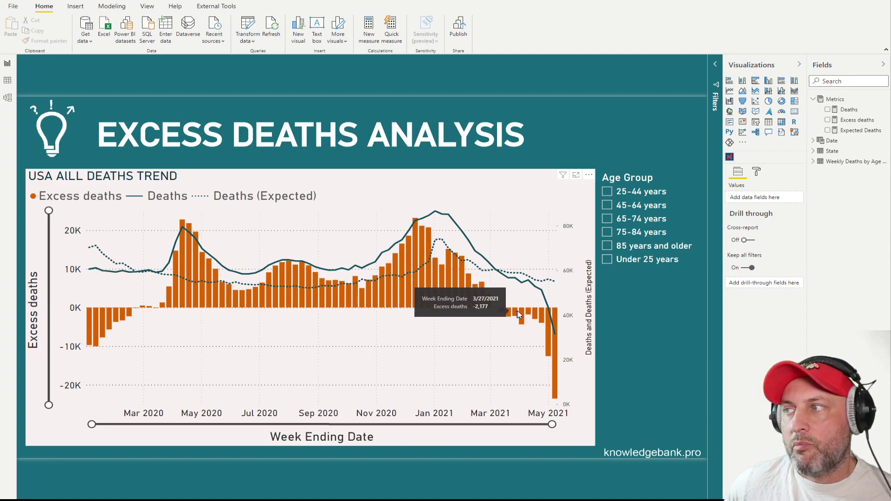
mouse_move(551, 319)
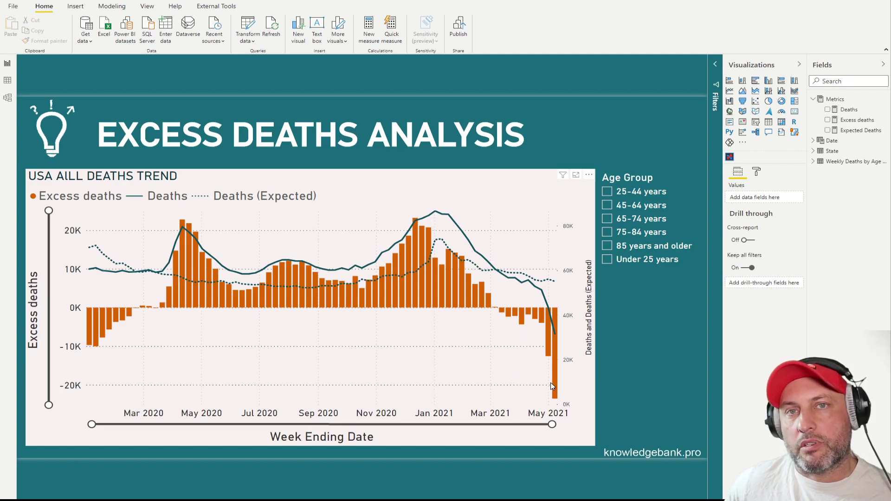
- Review the excess deaths chart filtered by each age group in turn, from Under 25 to 85 years and older, and clear the age filter
left_click(653, 263)
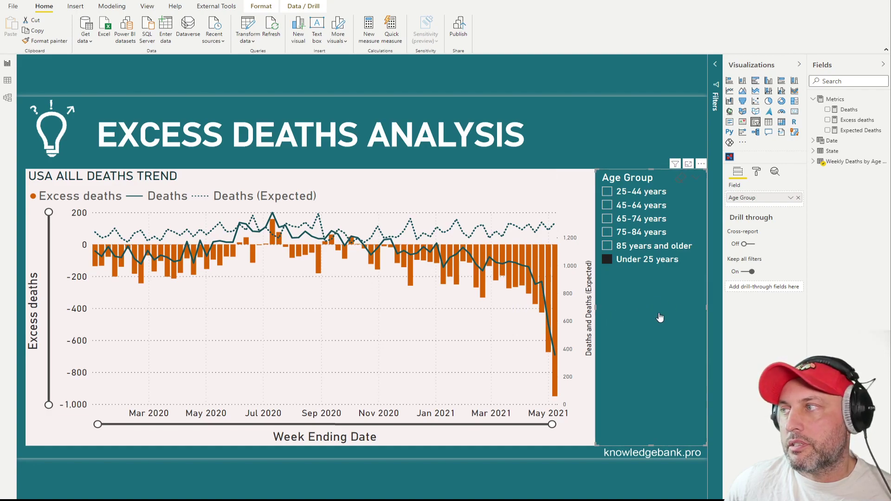
left_click(637, 196)
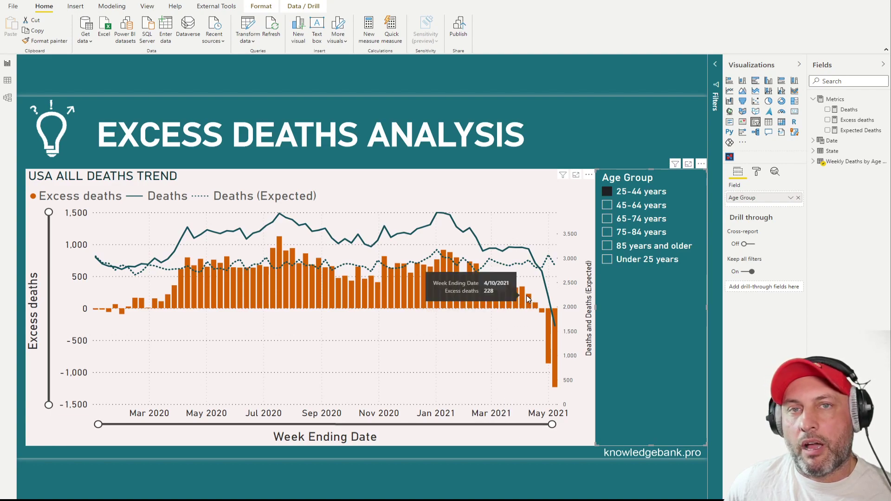
left_click(639, 206)
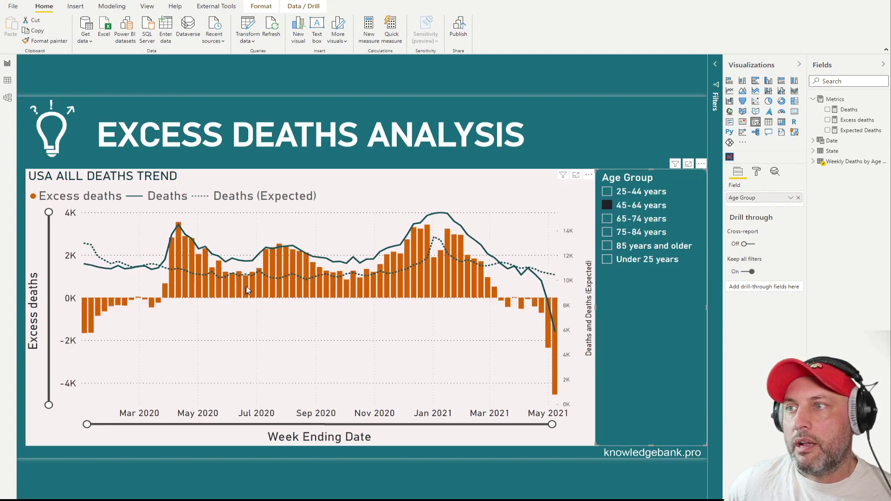
left_click(649, 223)
left_click(649, 236)
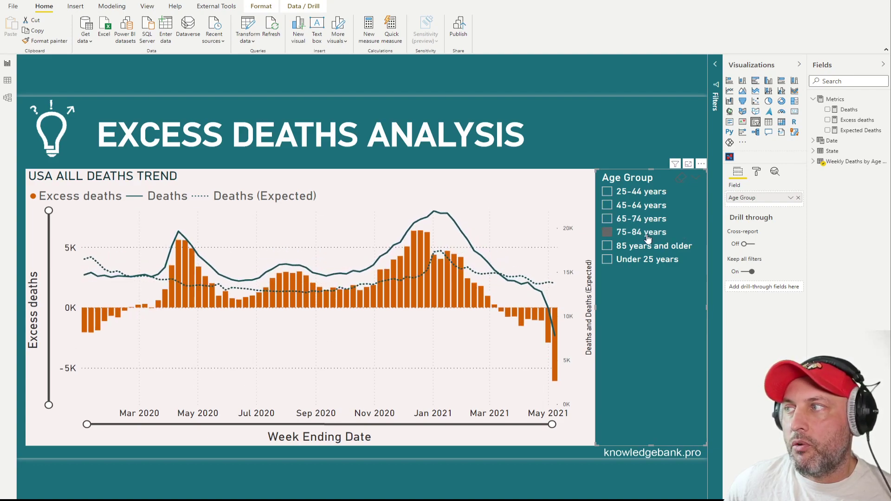
left_click(649, 248)
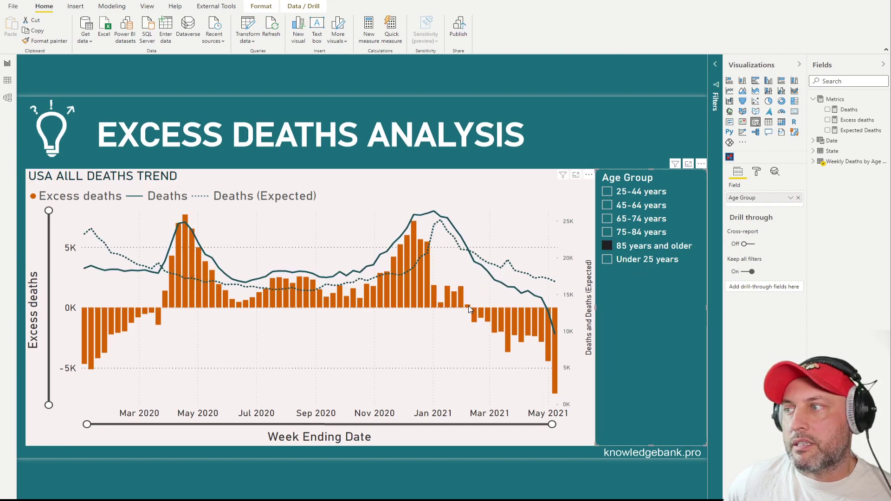
mouse_move(470, 309)
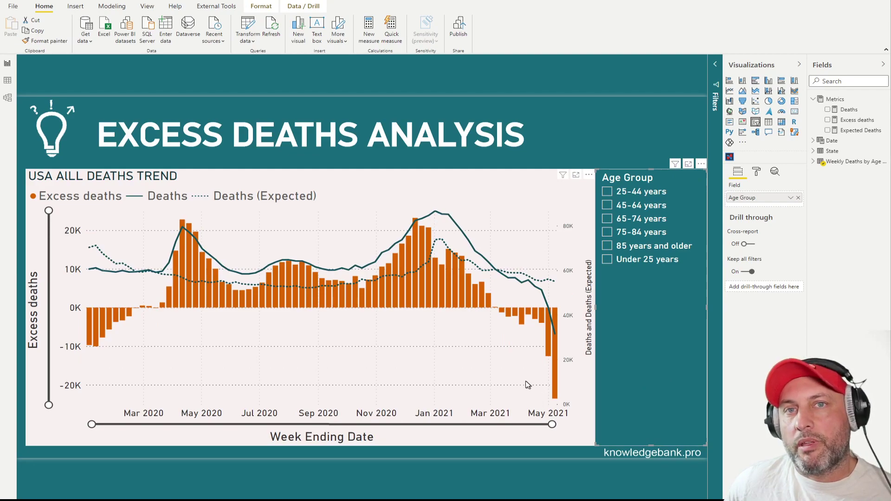
key("Escape")
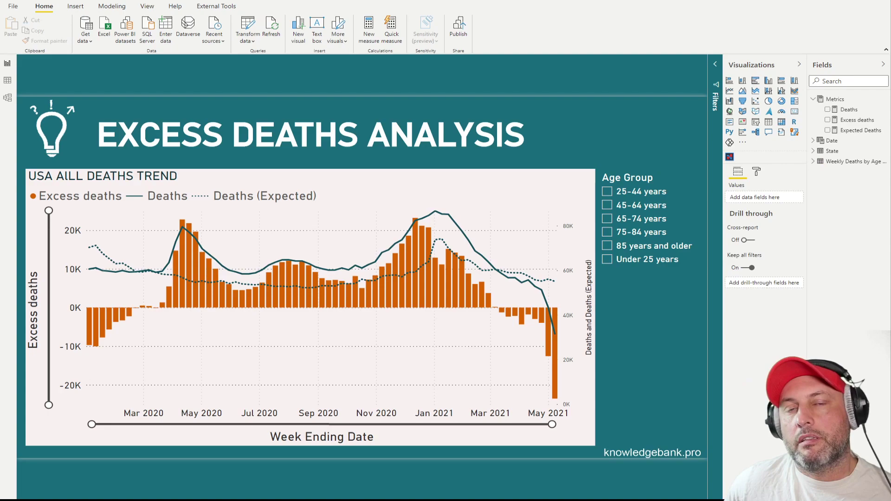